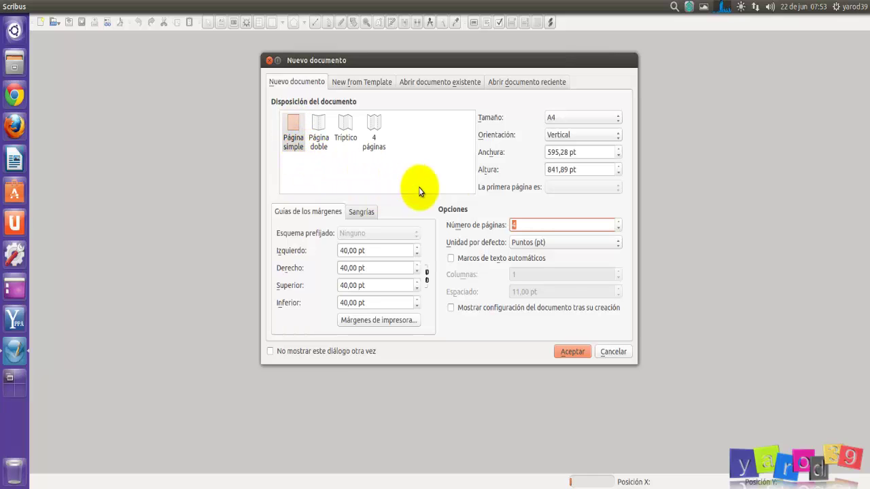
- Create a single-page-layout document with 4 vertical A4 pages, points as the unit and 40 pt margins
click(579, 352)
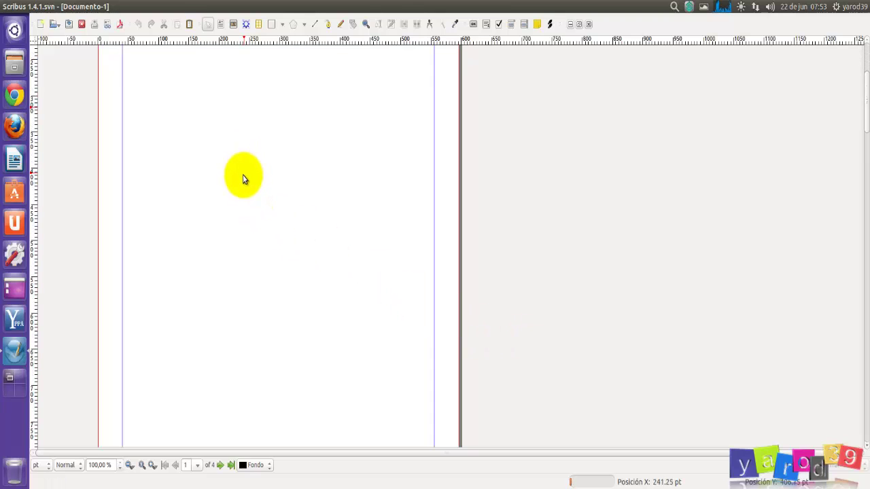
- Examine the pages of the new document from the first to the last and back
scroll(240, 181, down, 6)
scroll(238, 191, down, 6)
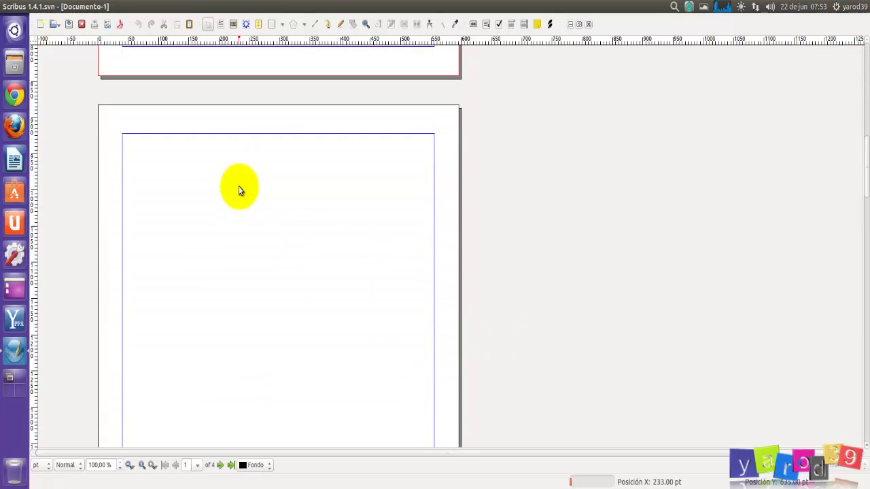
scroll(238, 191, down, 8)
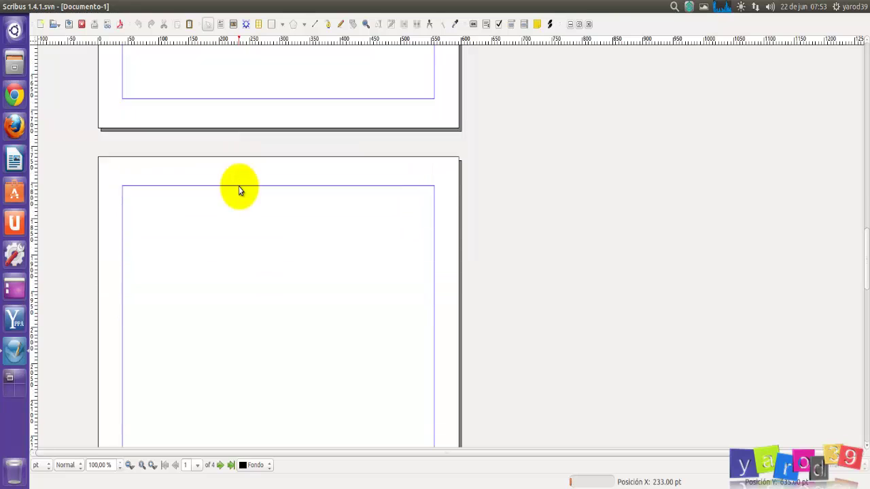
scroll(239, 191, down, 7)
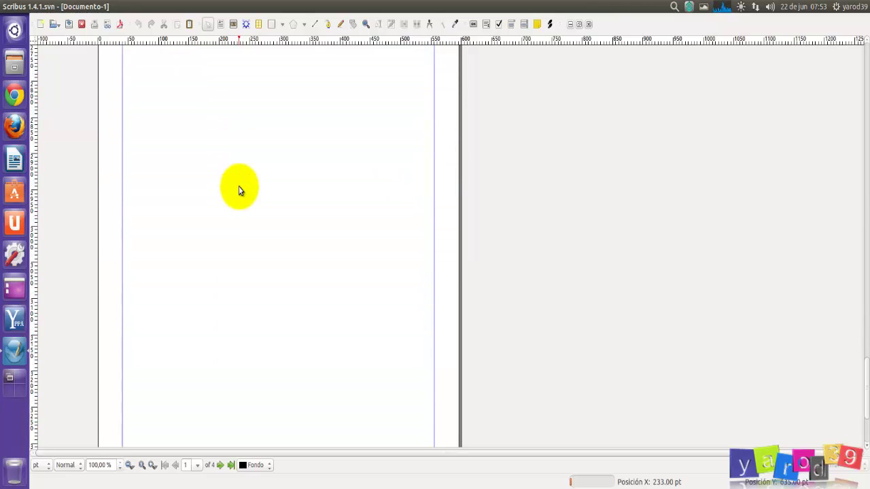
scroll(239, 191, up, 5)
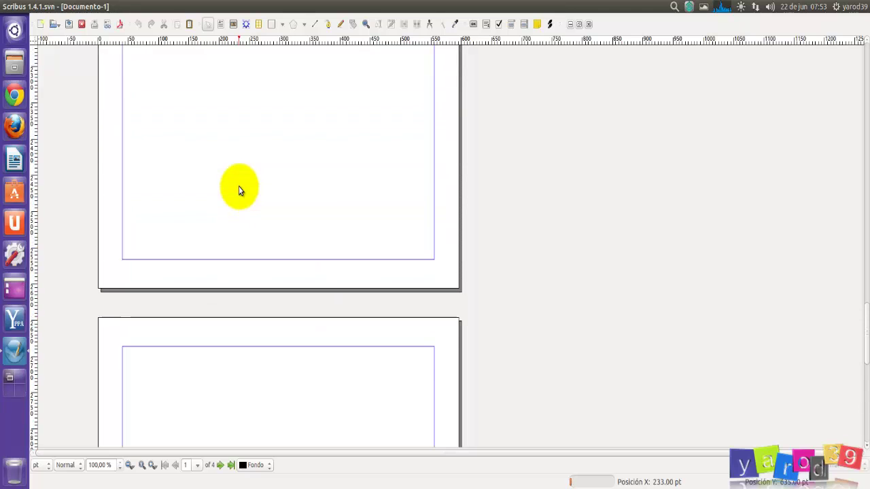
scroll(239, 191, up, 10)
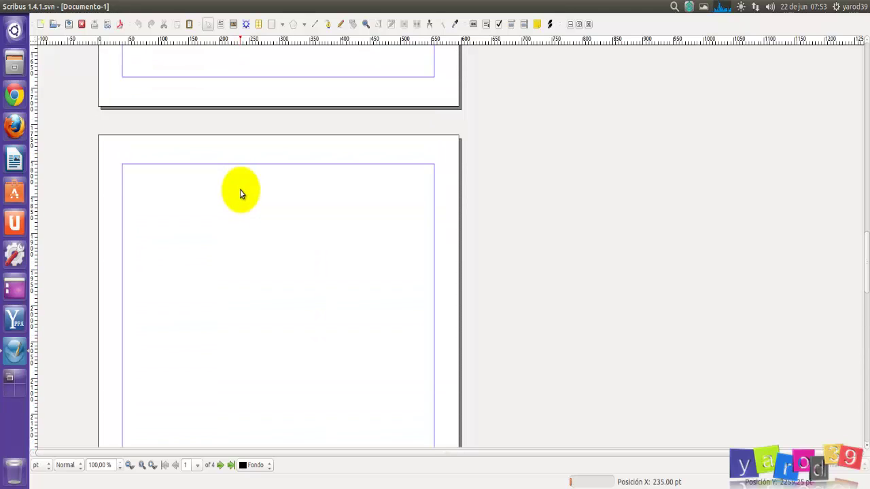
scroll(240, 194, up, 8)
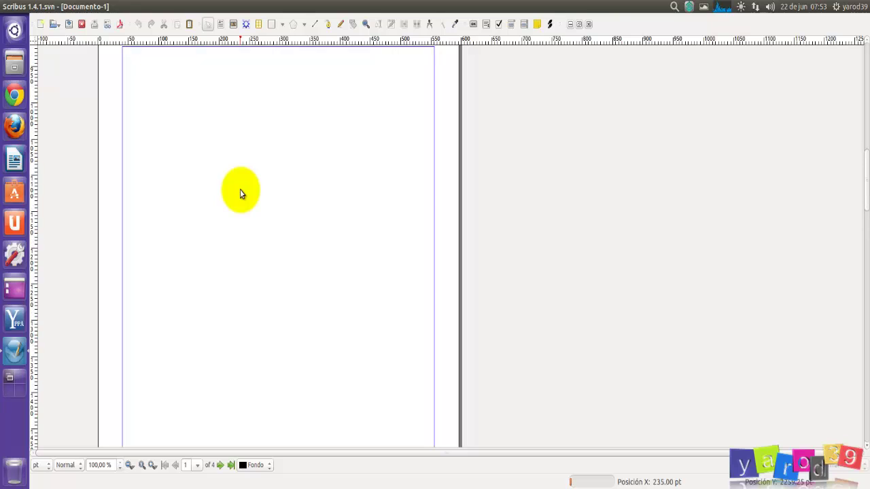
scroll(240, 194, up, 10)
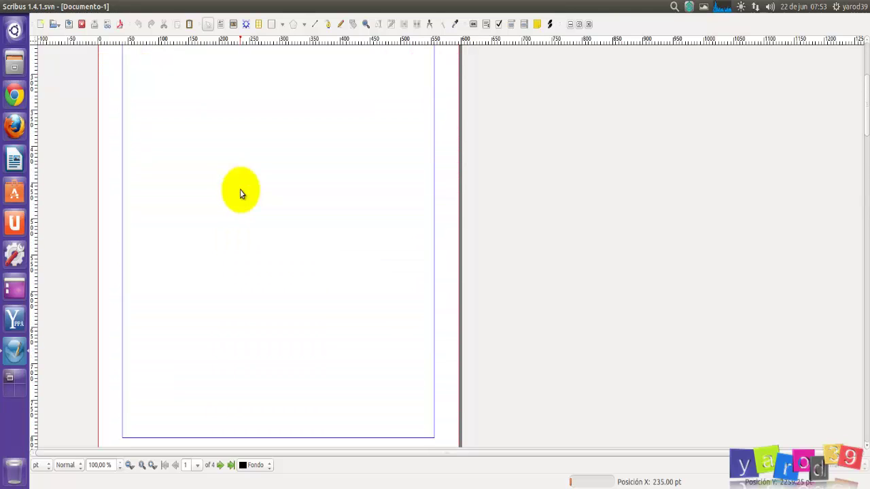
scroll(240, 194, up, 7)
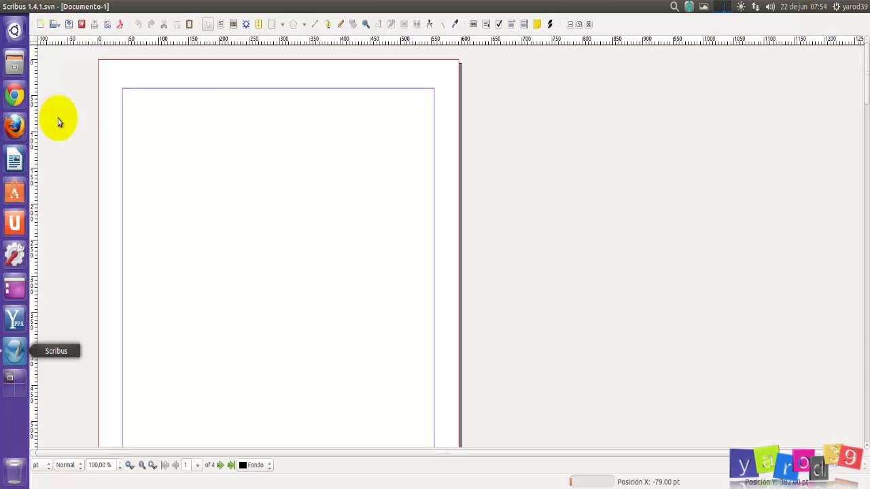
- Change the document layout to Página doble in the document settings and apply it
click(47, 6)
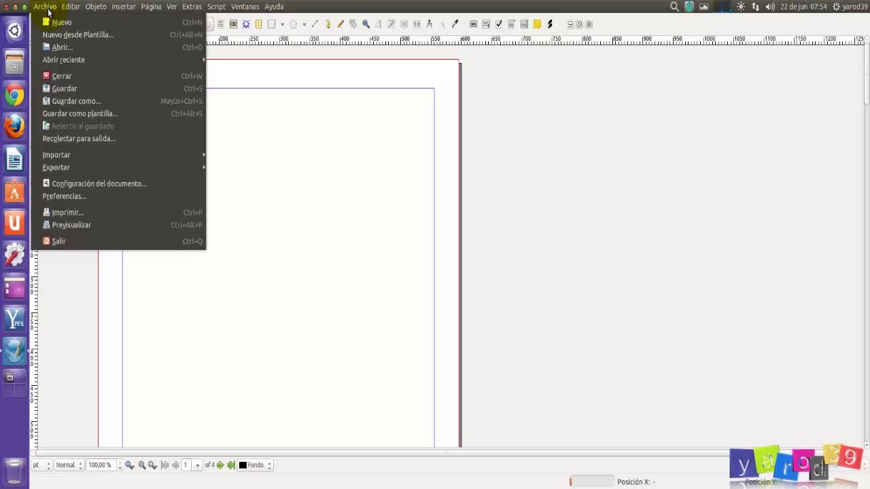
click(74, 185)
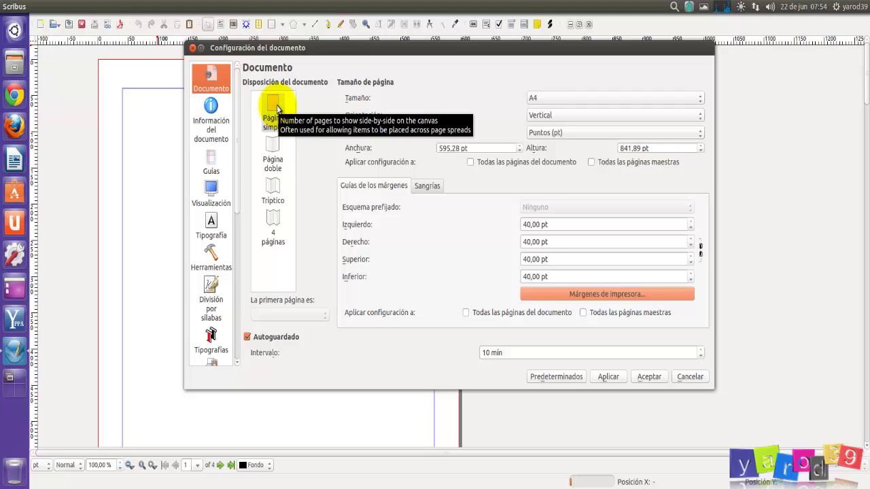
click(274, 148)
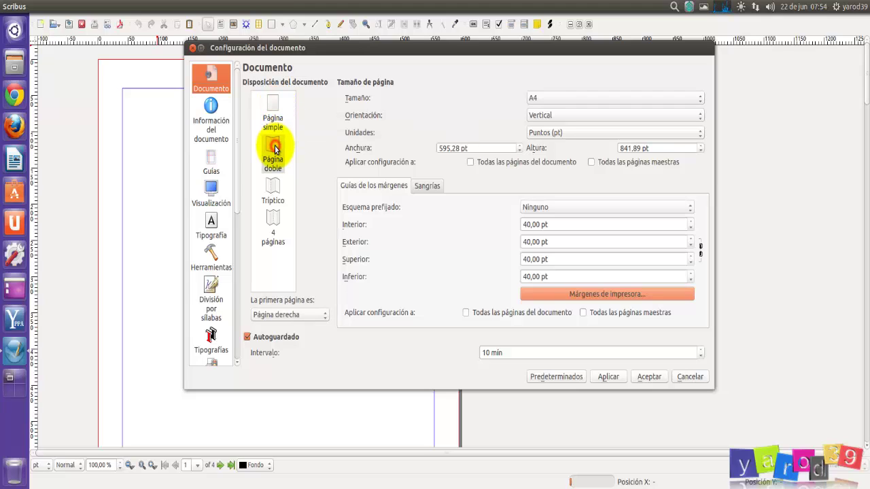
click(610, 378)
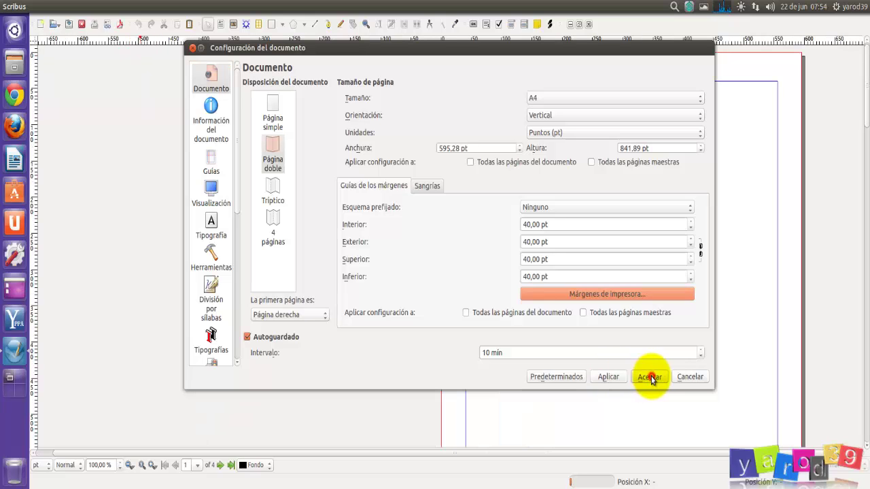
click(650, 377)
- Examine how the document's pages are arranged in the double-page layout
scroll(343, 142, down, 3)
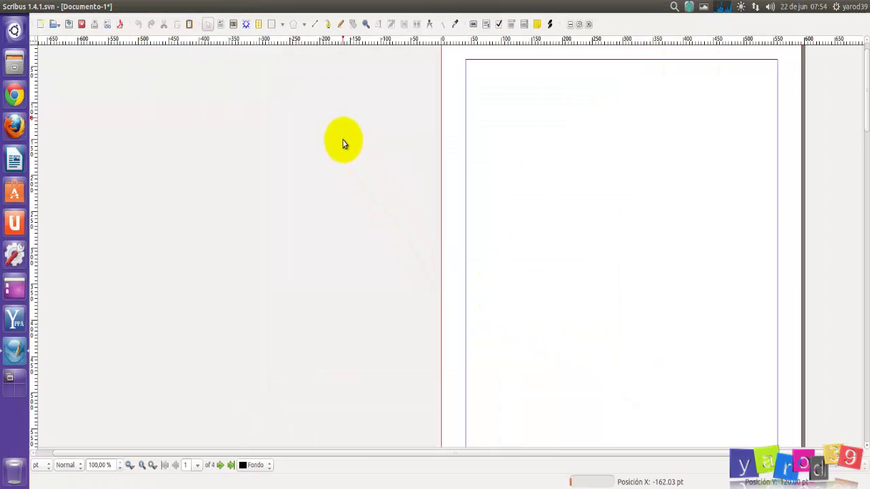
scroll(342, 141, down, 10)
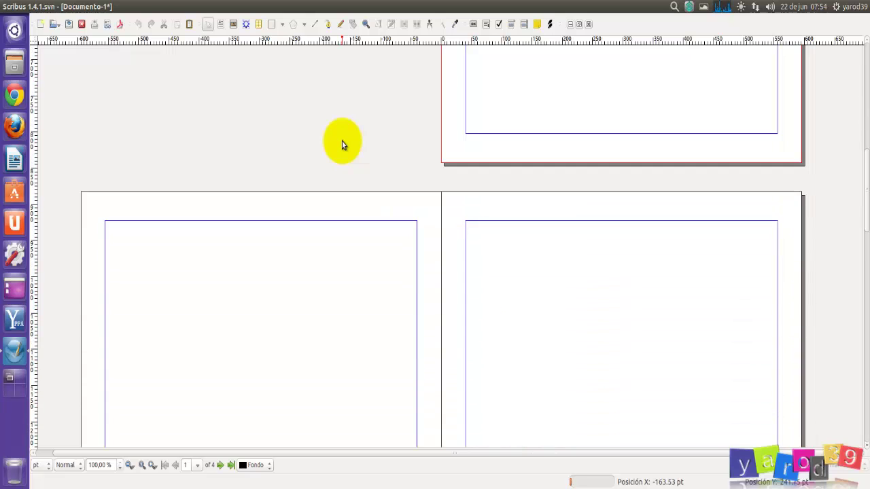
scroll(342, 141, down, 10)
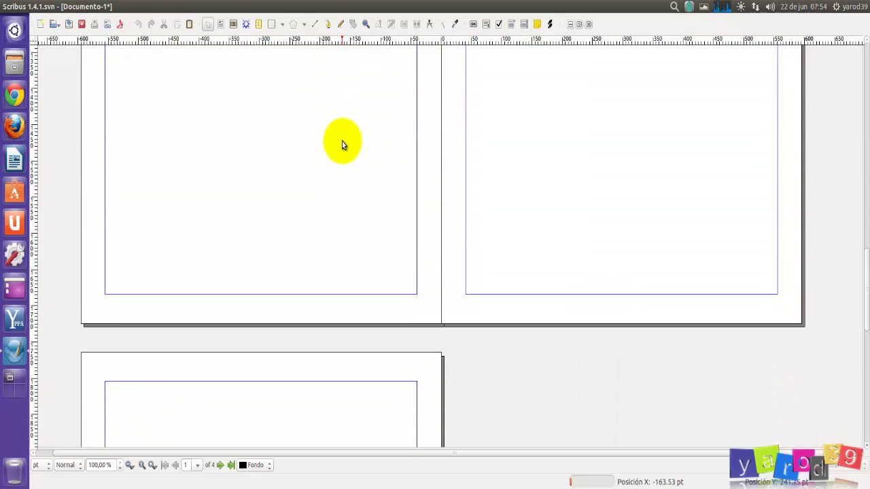
scroll(342, 142, down, 4)
scroll(342, 144, up, 8)
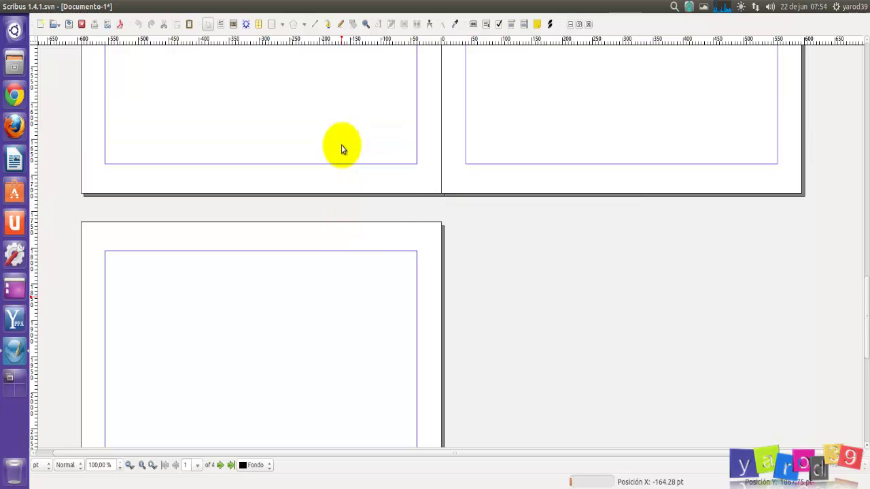
scroll(342, 150, up, 6)
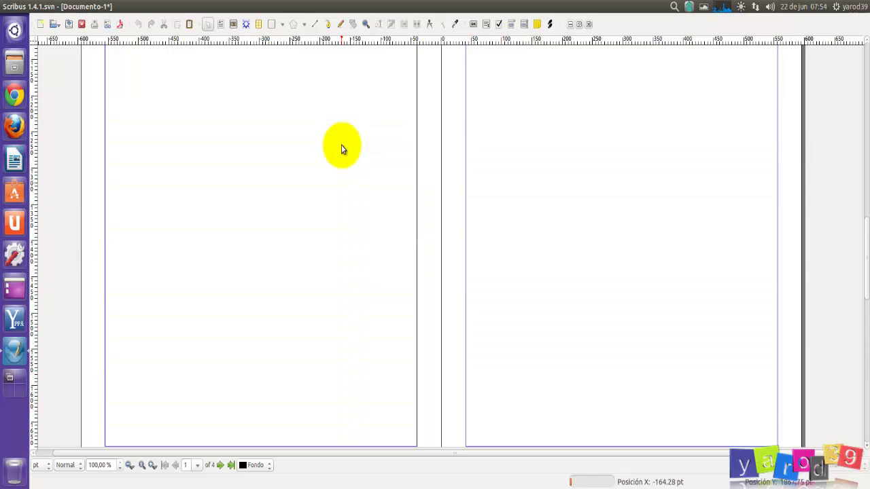
scroll(342, 151, up, 15)
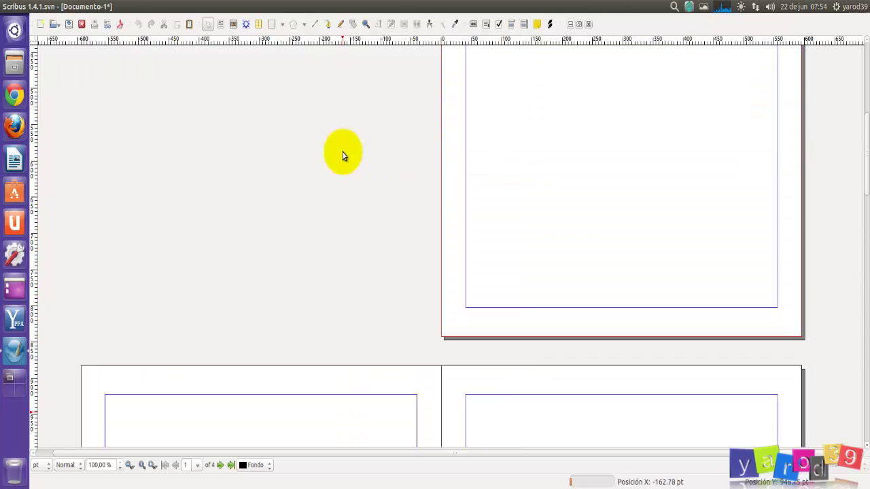
scroll(343, 153, up, 6)
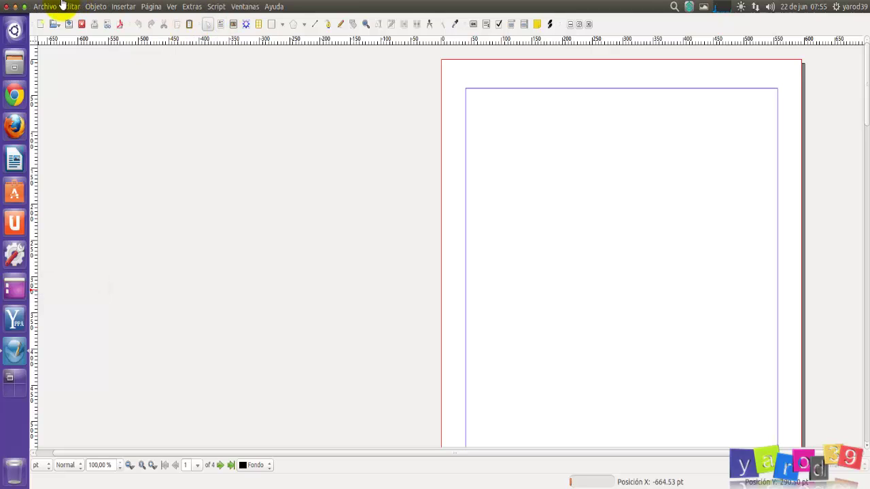
- Review the margin guides, bleeds and available categories in the document settings, and close them without changes
click(51, 8)
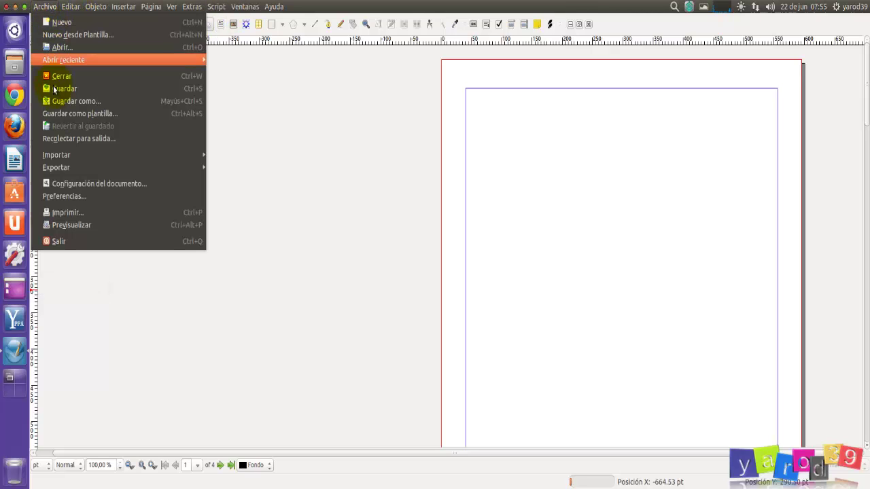
click(70, 187)
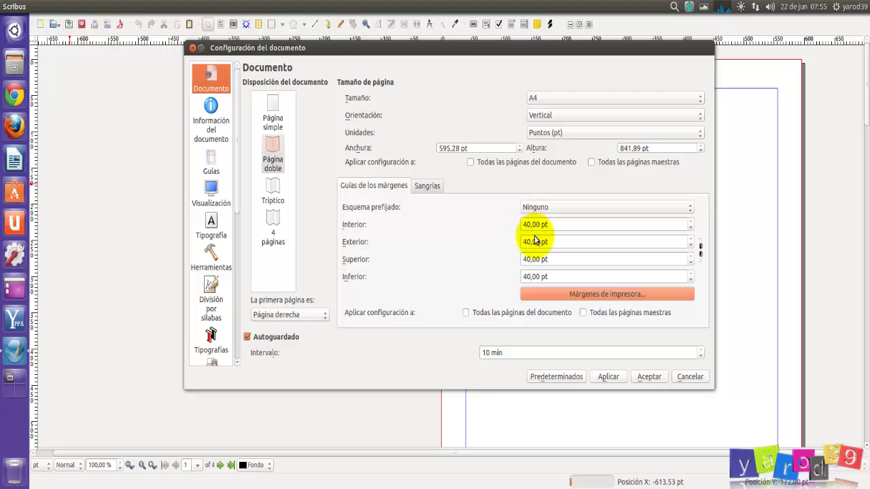
click(426, 187)
click(398, 189)
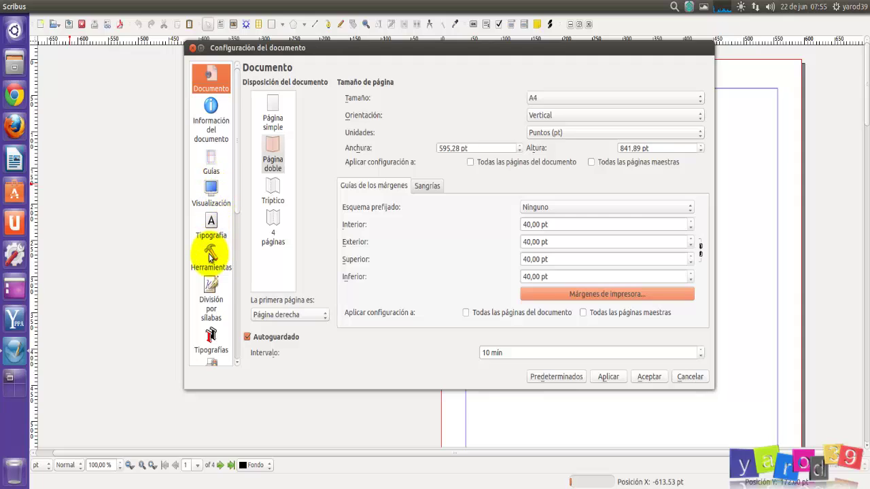
scroll(212, 190, down, 6)
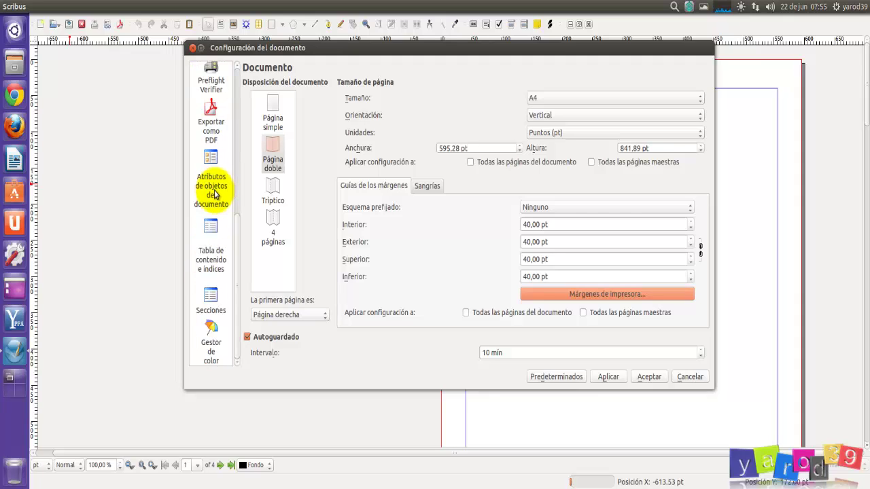
scroll(213, 217, up, 5)
scroll(212, 217, up, 1)
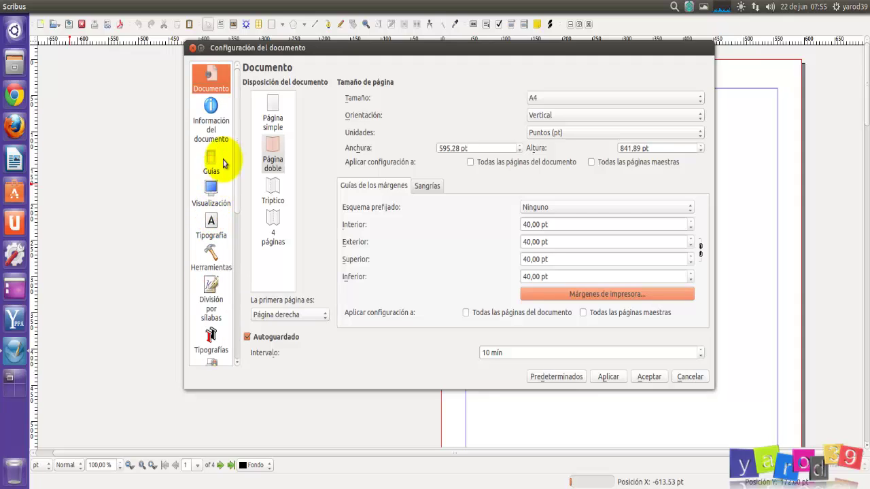
click(193, 50)
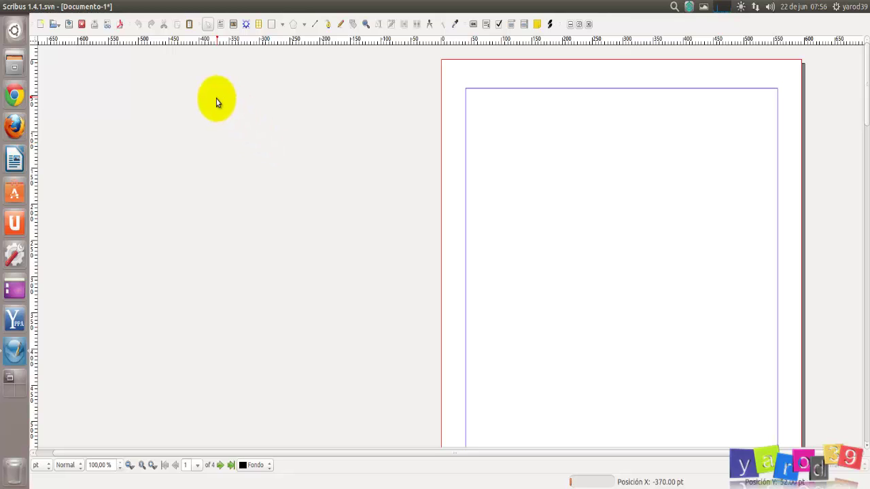
- Insert 1 vertical A4 page at the end of the document with the Normal master page
mouse_move(86, 6)
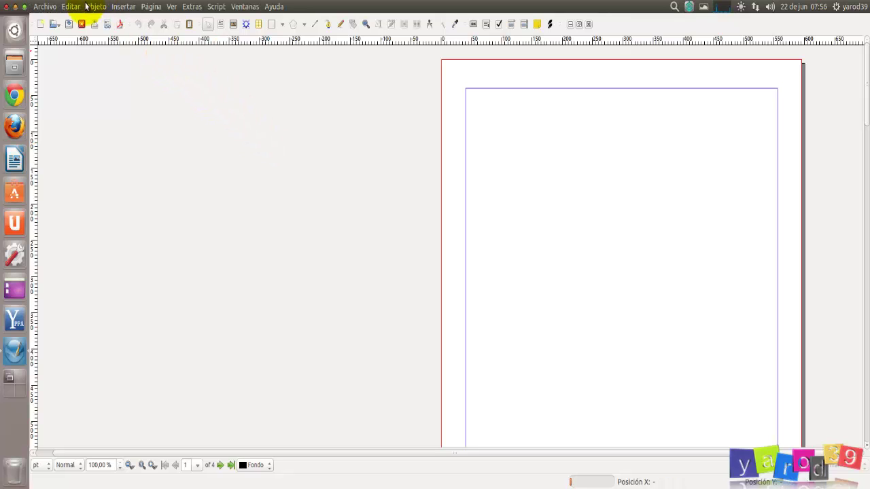
click(151, 6)
click(157, 23)
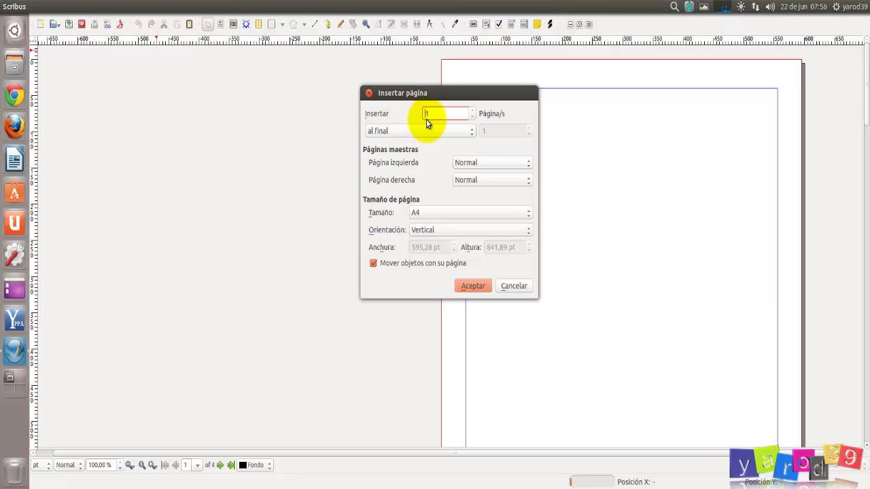
click(472, 130)
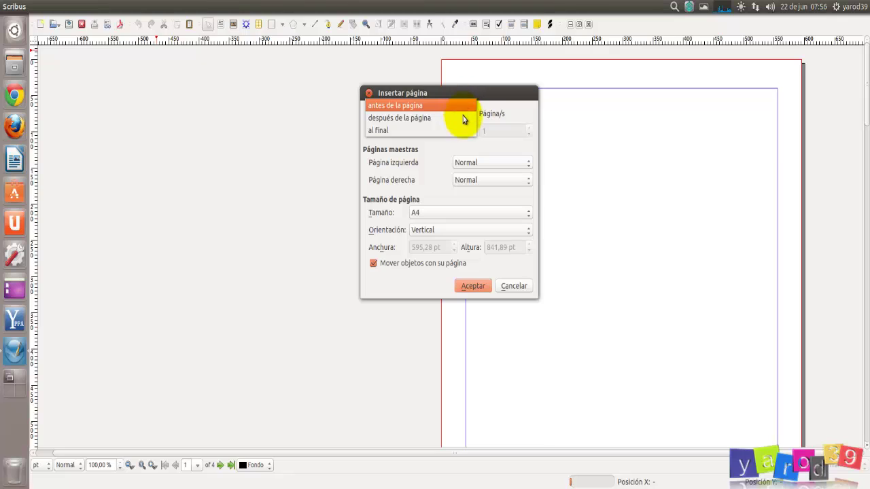
click(464, 131)
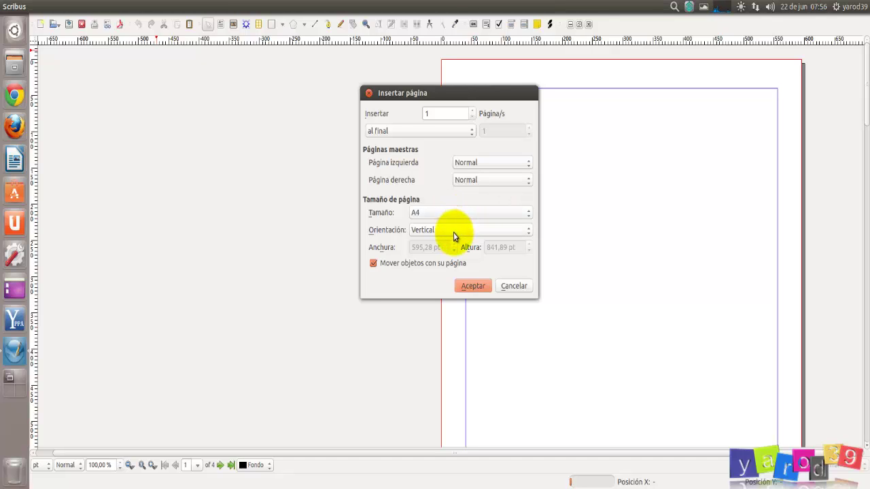
click(474, 288)
- Check the arrangement of the whole document, including the page added at the end
scroll(380, 270, down, 10)
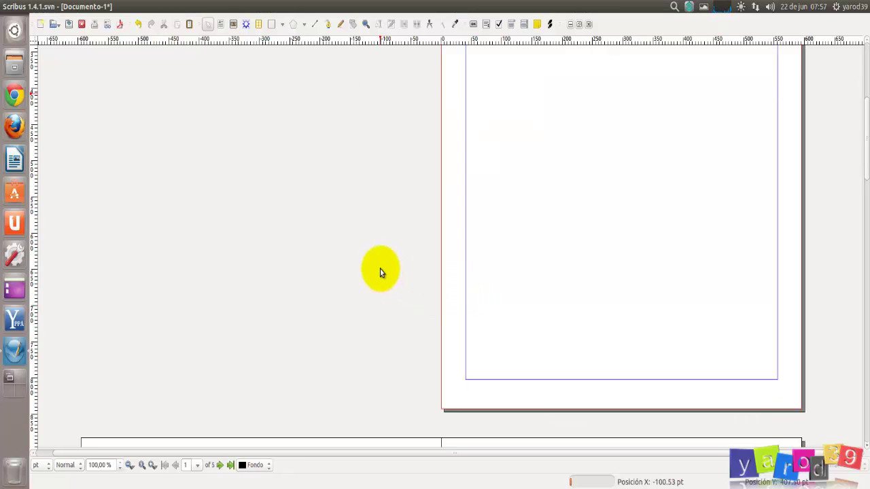
scroll(380, 269, down, 10)
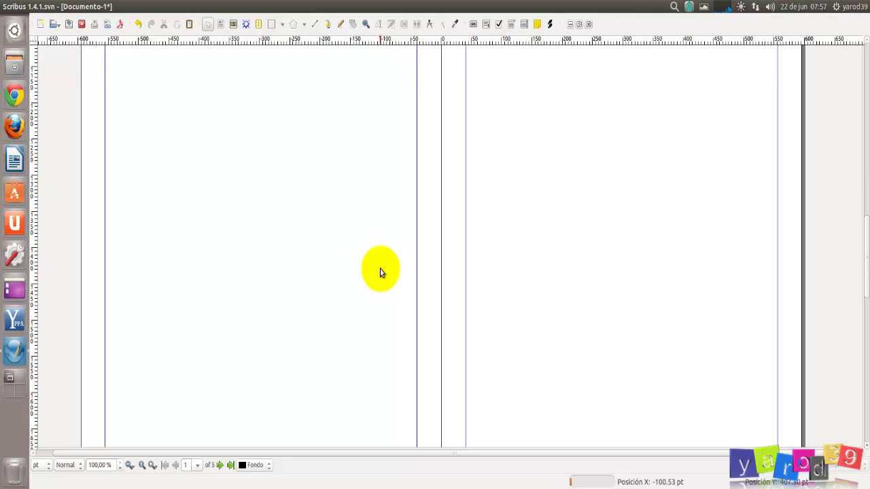
scroll(380, 270, down, 5)
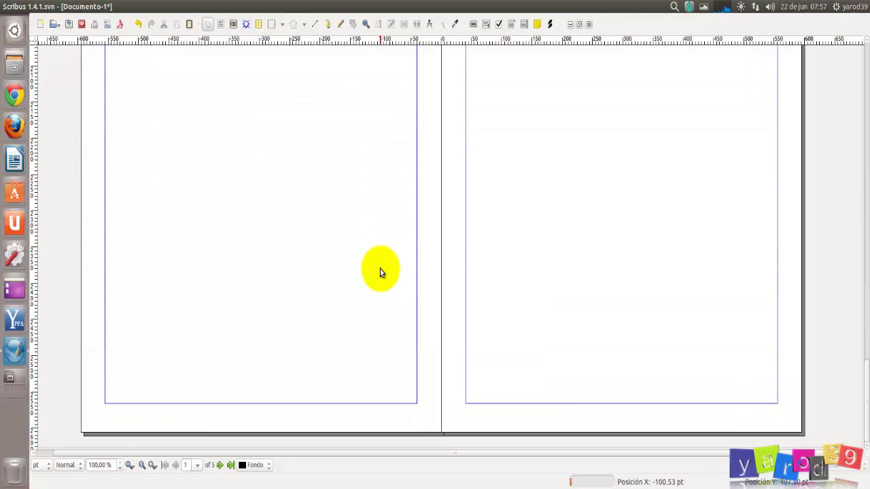
scroll(380, 270, down, 5)
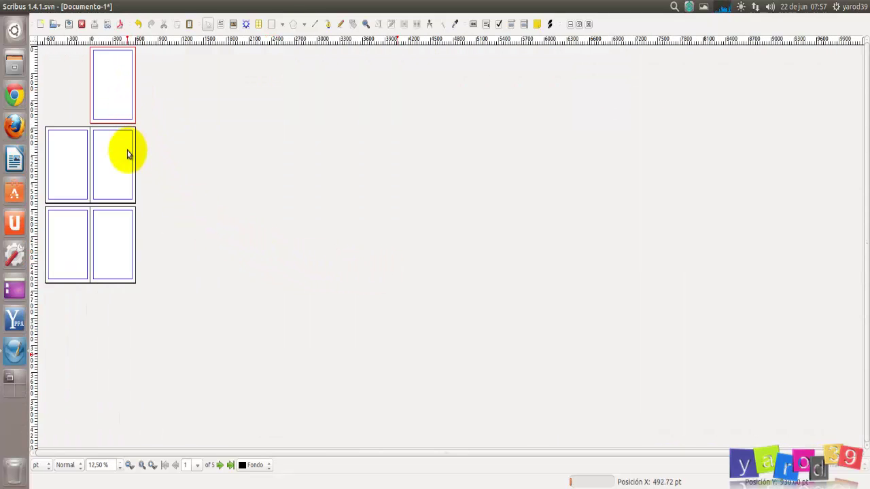
scroll(152, 195, up, 2)
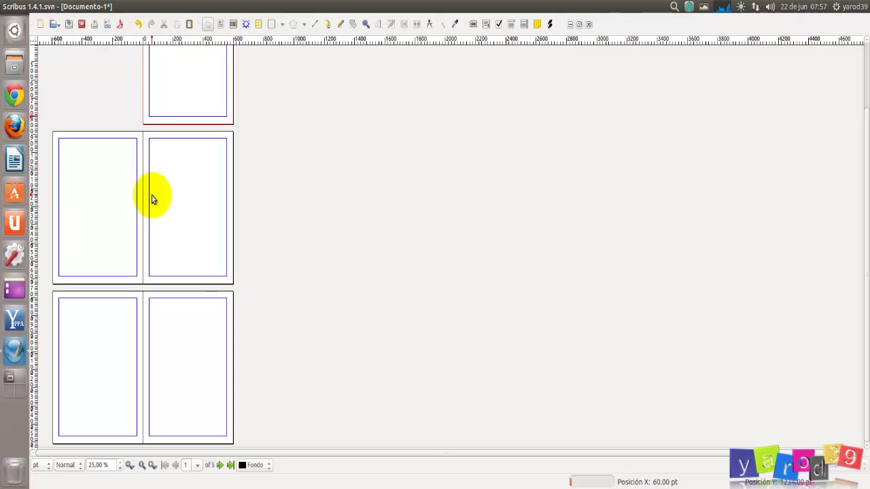
- Review the placement choices for inserting pages before, after or at the end of the document, and cancel without inserting any
scroll(152, 196, up, 4)
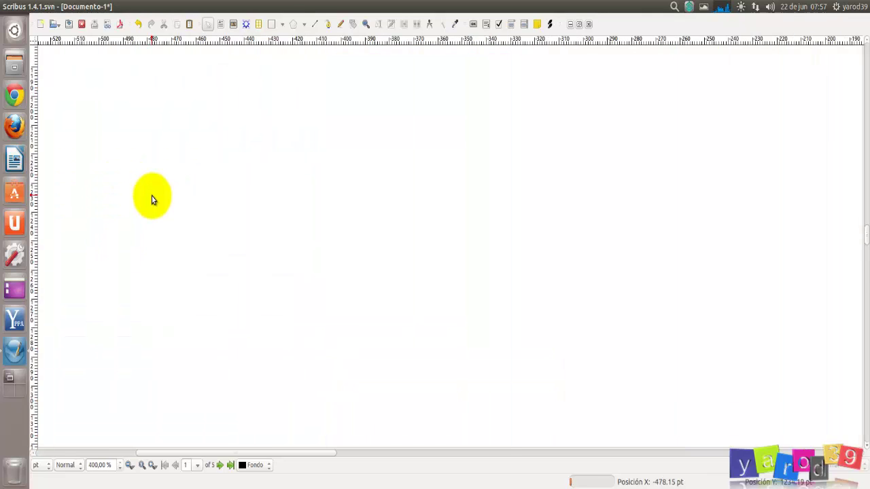
scroll(151, 196, down, 2)
scroll(152, 196, down, 5)
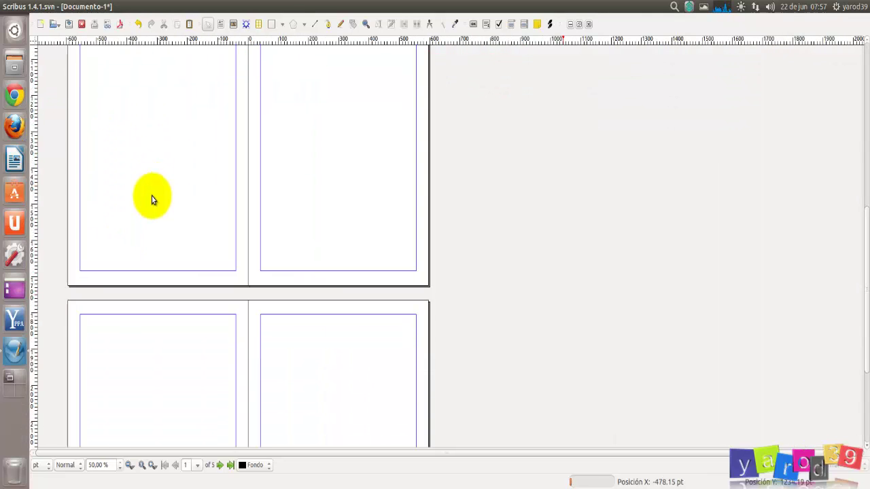
scroll(152, 200, up, 4)
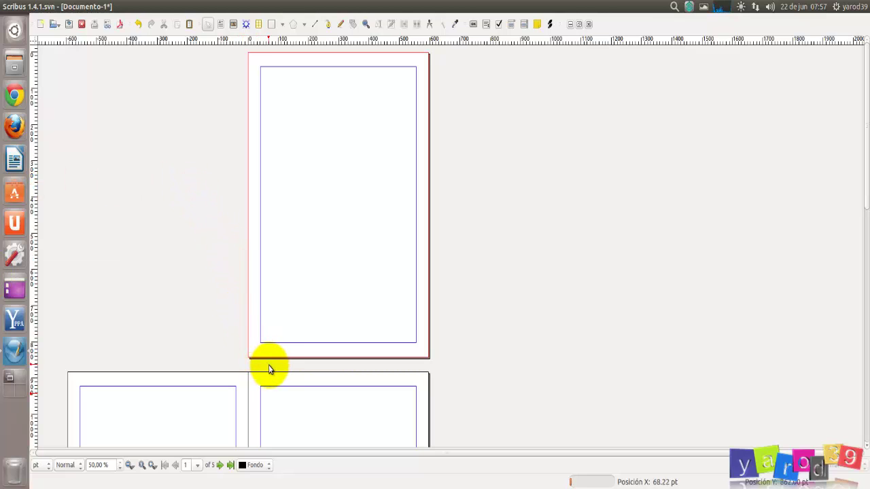
click(150, 8)
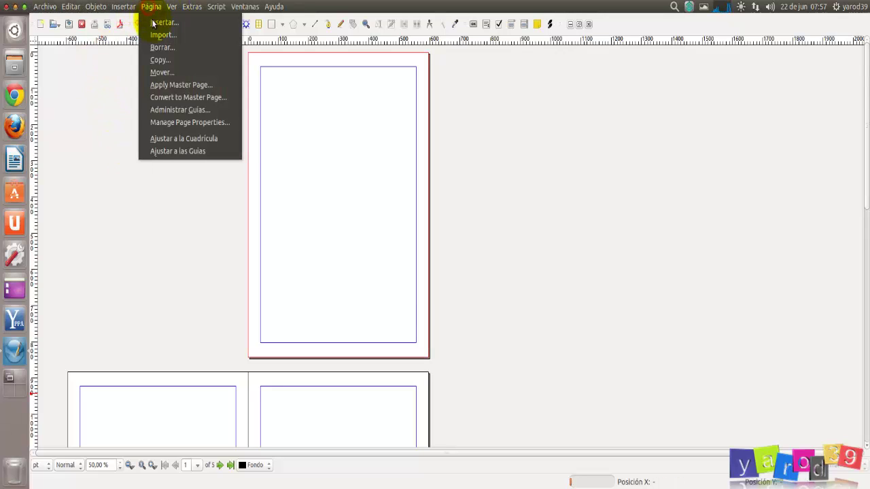
click(154, 23)
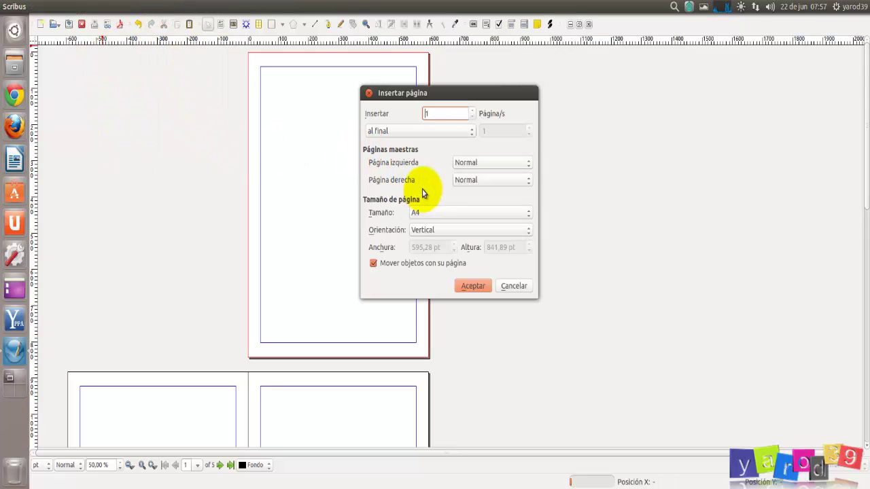
click(470, 131)
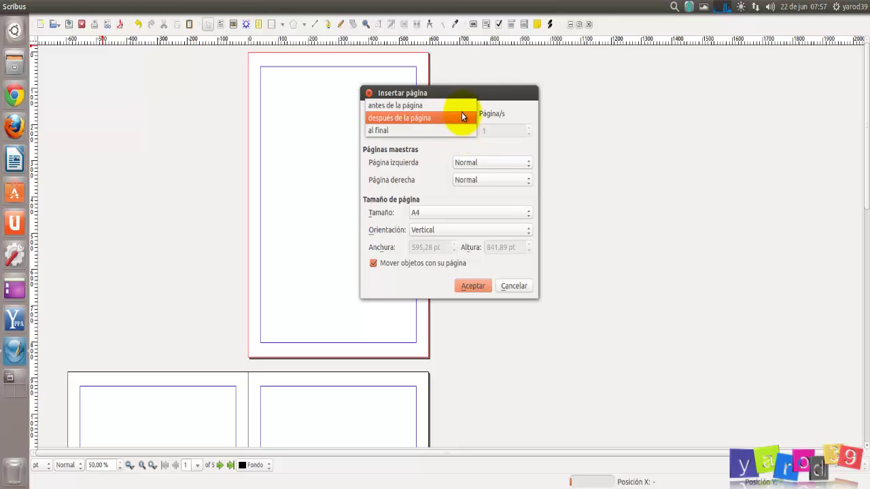
click(327, 399)
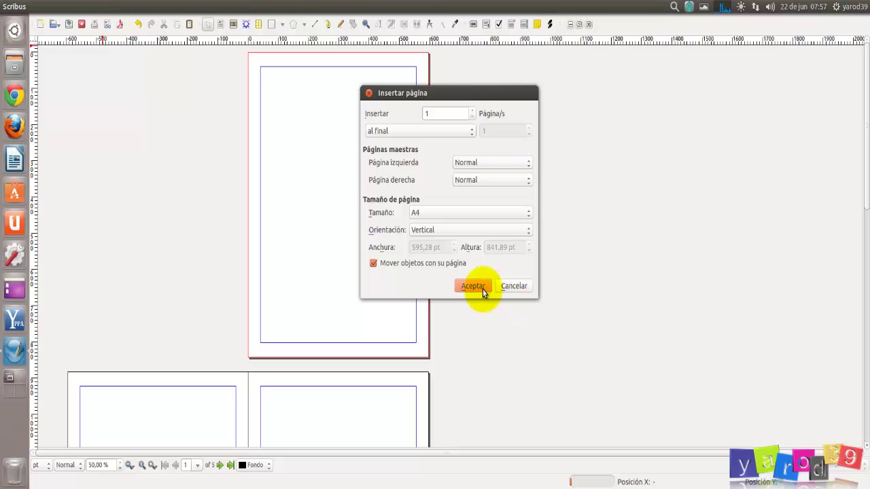
click(511, 287)
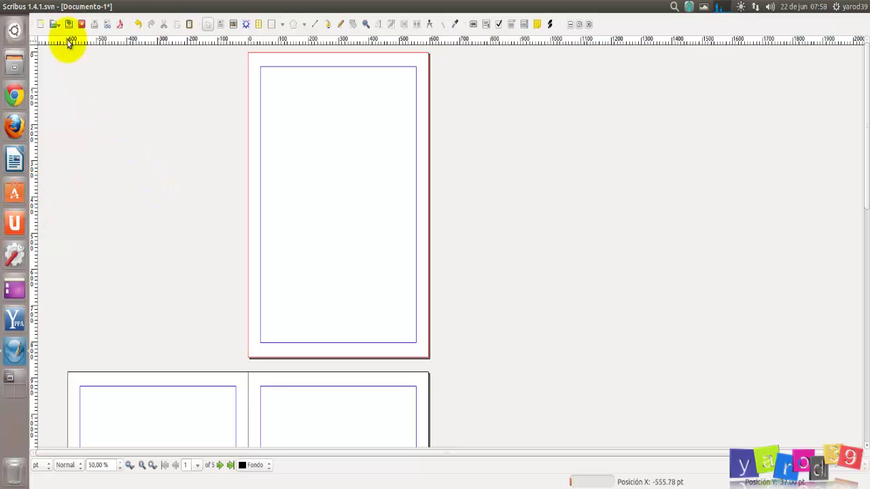
- Save the document as Documento-1.sla in the Documentos folder, without compressing the file
click(45, 6)
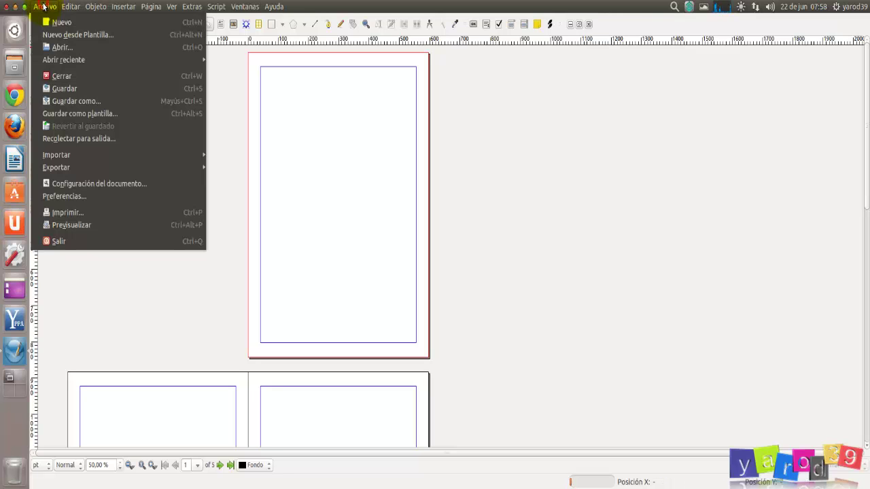
click(60, 91)
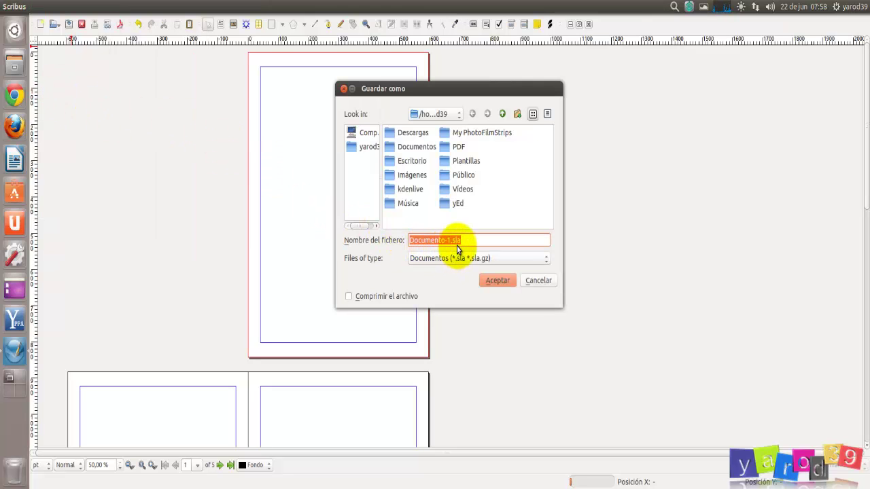
double_click(401, 148)
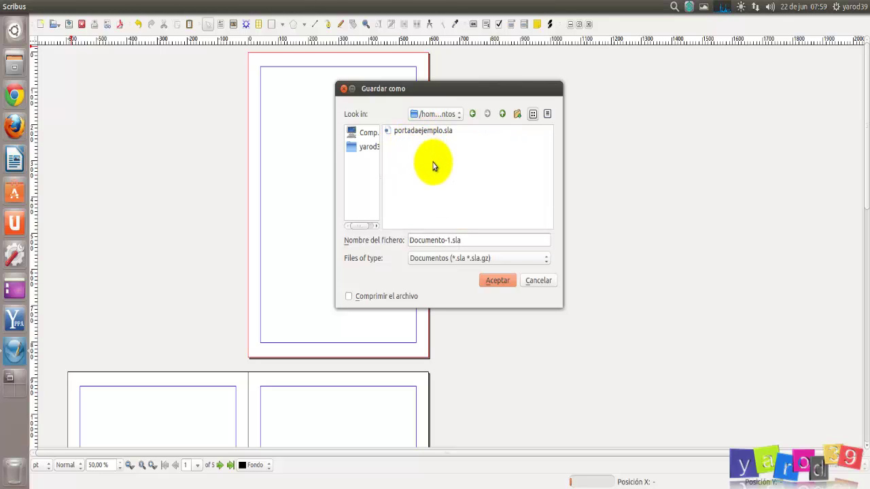
click(496, 283)
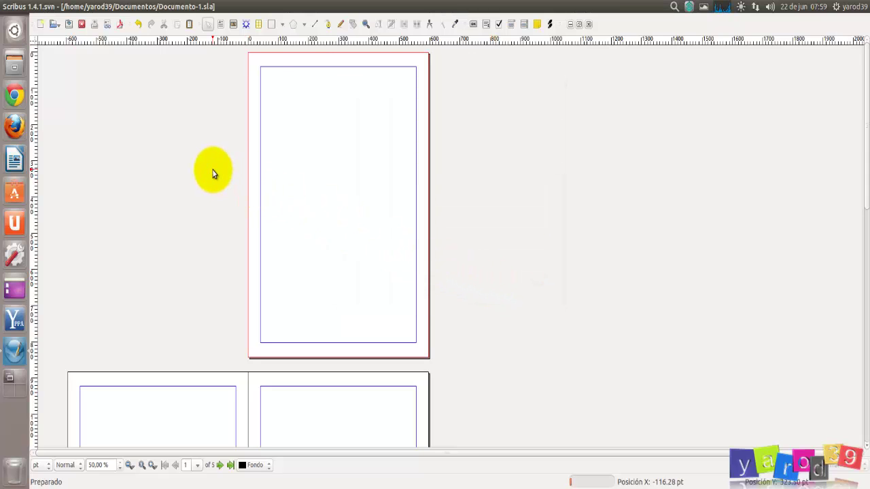
scroll(212, 173, down, 1)
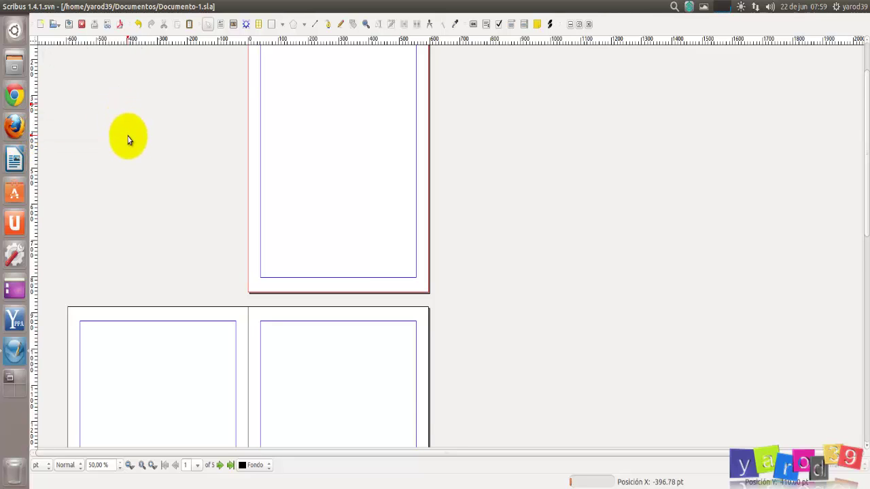
scroll(127, 140, down, 10)
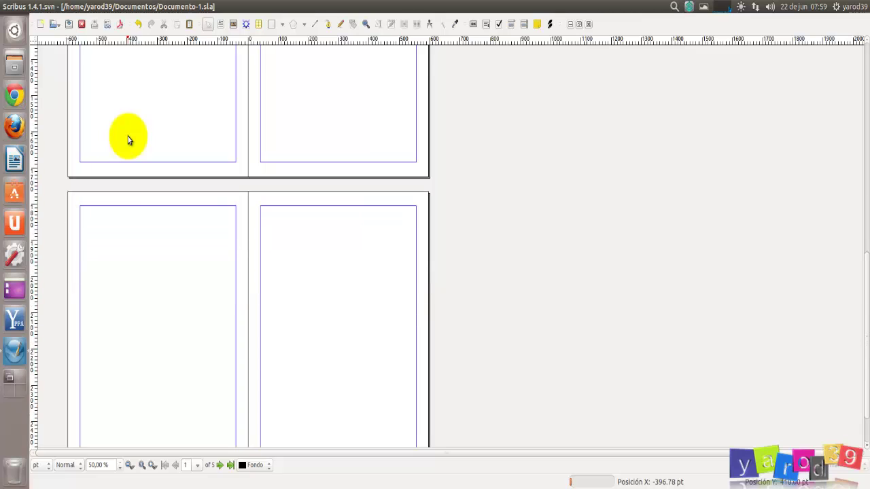
scroll(128, 140, down, 2)
scroll(128, 140, up, 7)
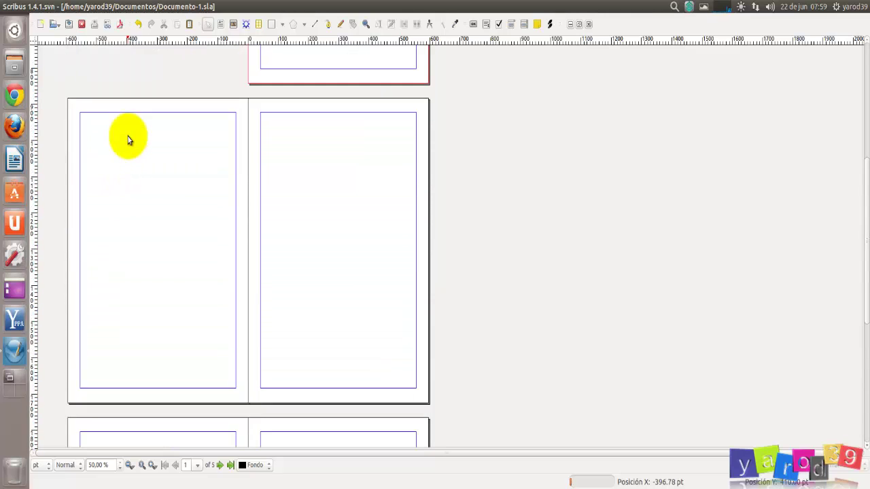
scroll(127, 139, up, 7)
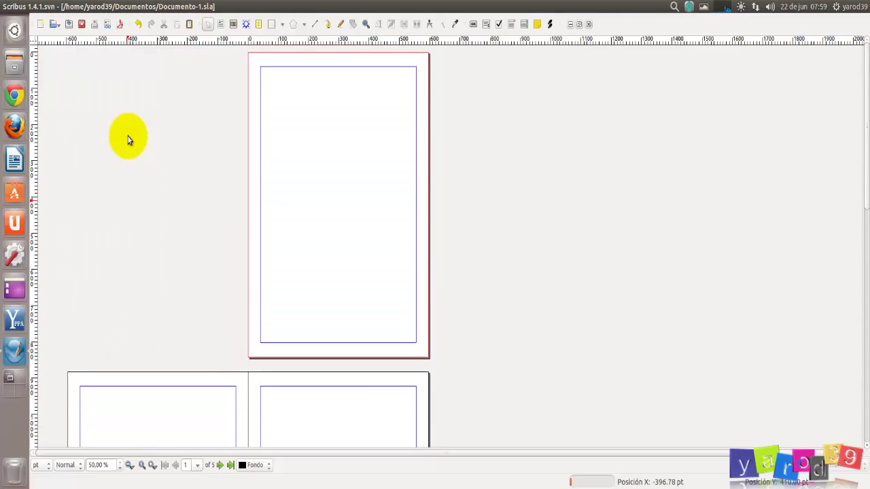